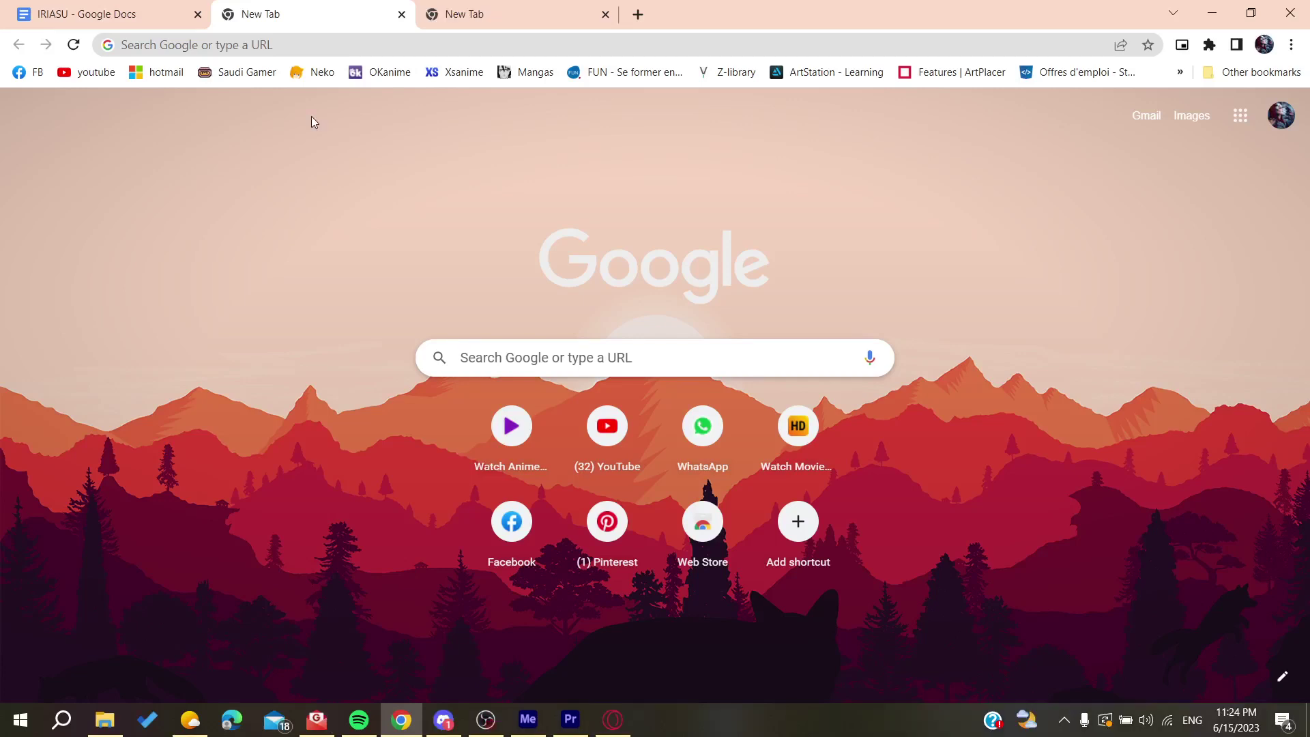
Search Google for 'nordvpn' in a new Chrome tab to find the official NordVPN site
{"action": "left_click", "coordinate": [453, 22]}
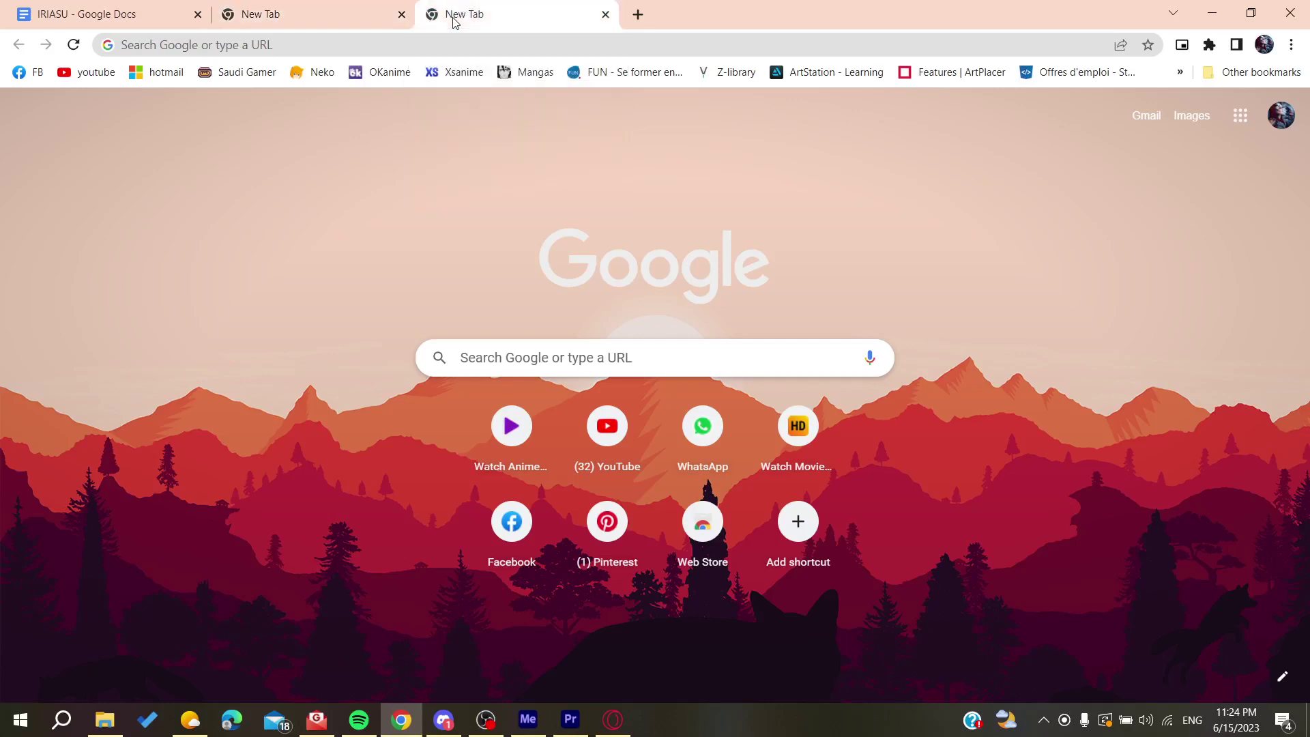
{"action": "left_click", "coordinate": [363, 45]}
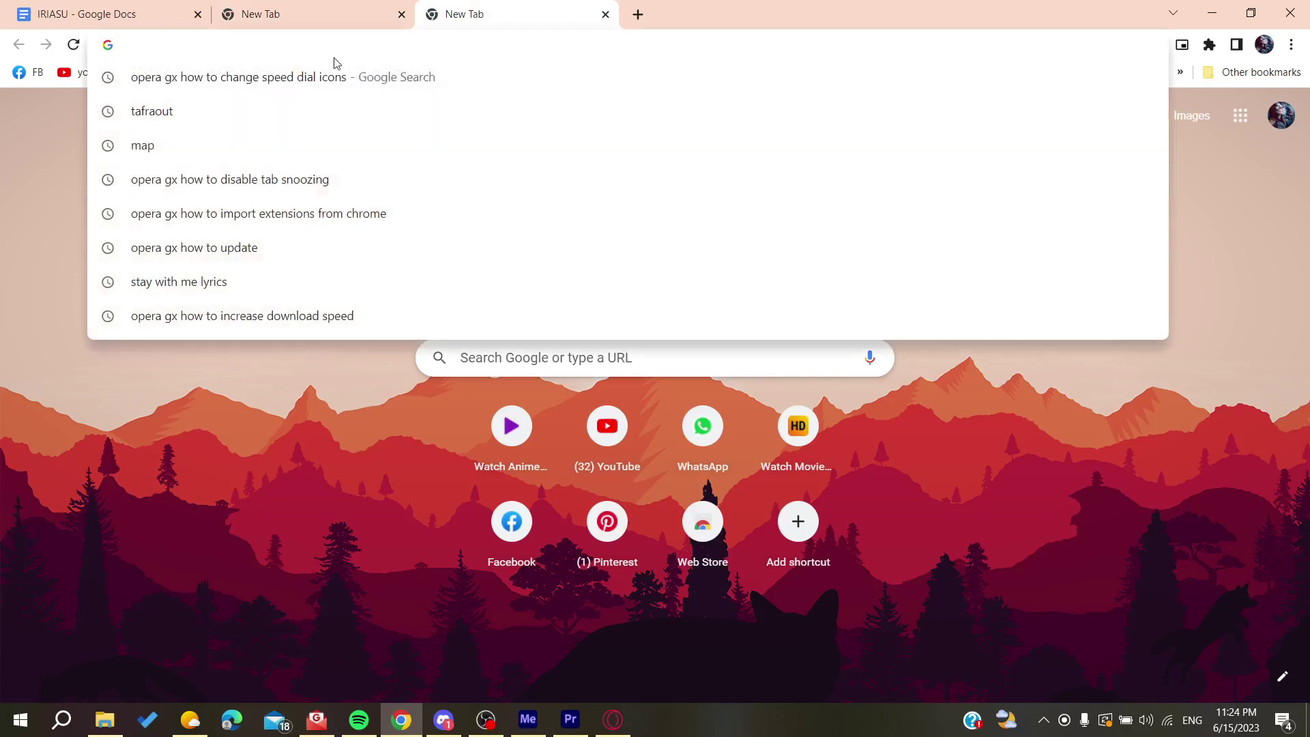
{"action": "type", "text": "b"}
{"action": "key", "text": "BackSpace"}
{"action": "key", "text": "BackSpace"}
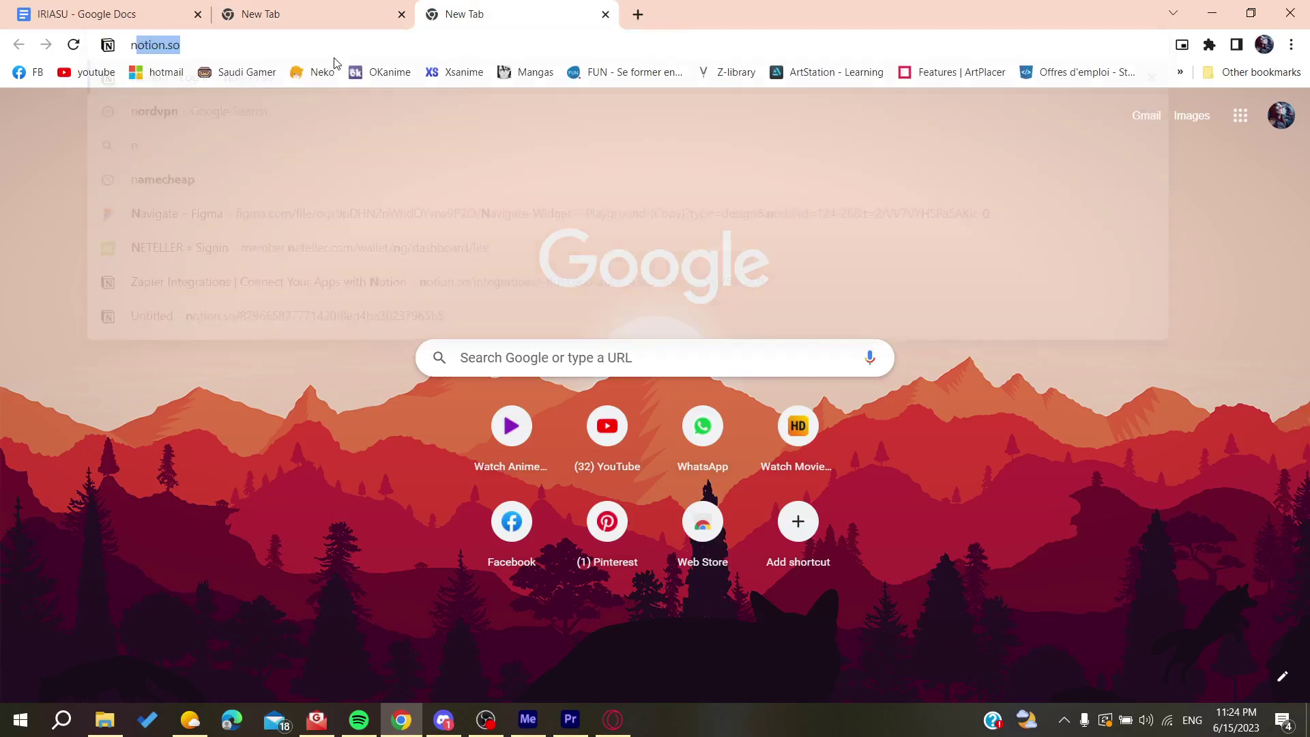
{"action": "type", "text": "nordvpn"}
{"action": "key", "text": "Return"}
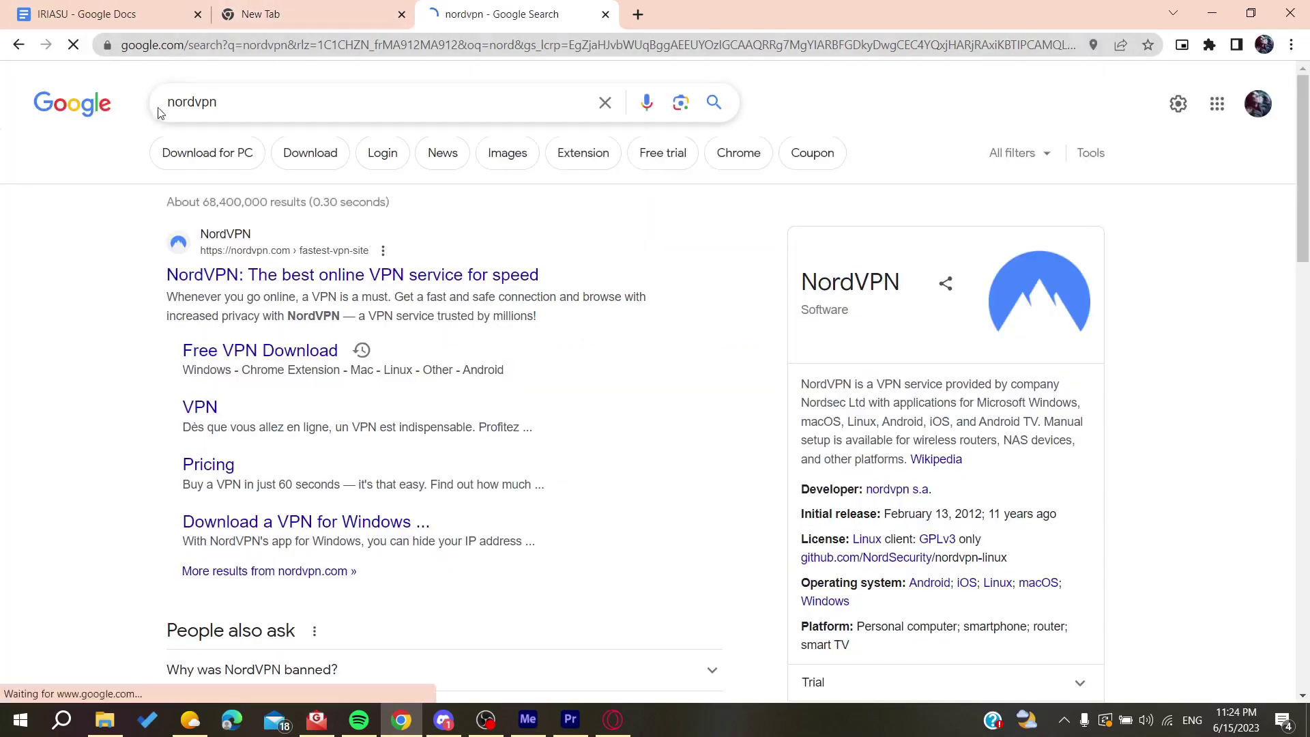
{"action": "scroll", "coordinate": [118, 225], "scroll_direction": "up", "scroll_amount": 3}
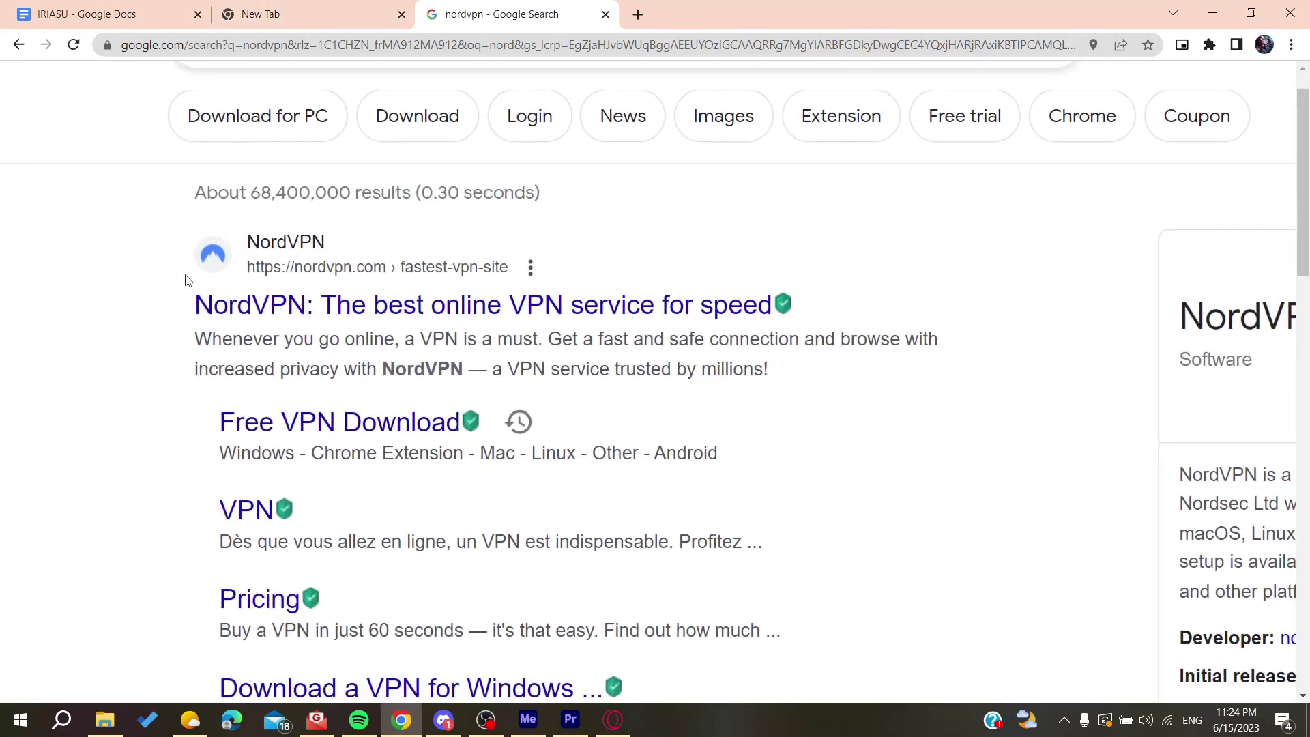
{"action": "left_click_drag", "start_coordinate": [154, 303], "coordinate": [795, 308]}
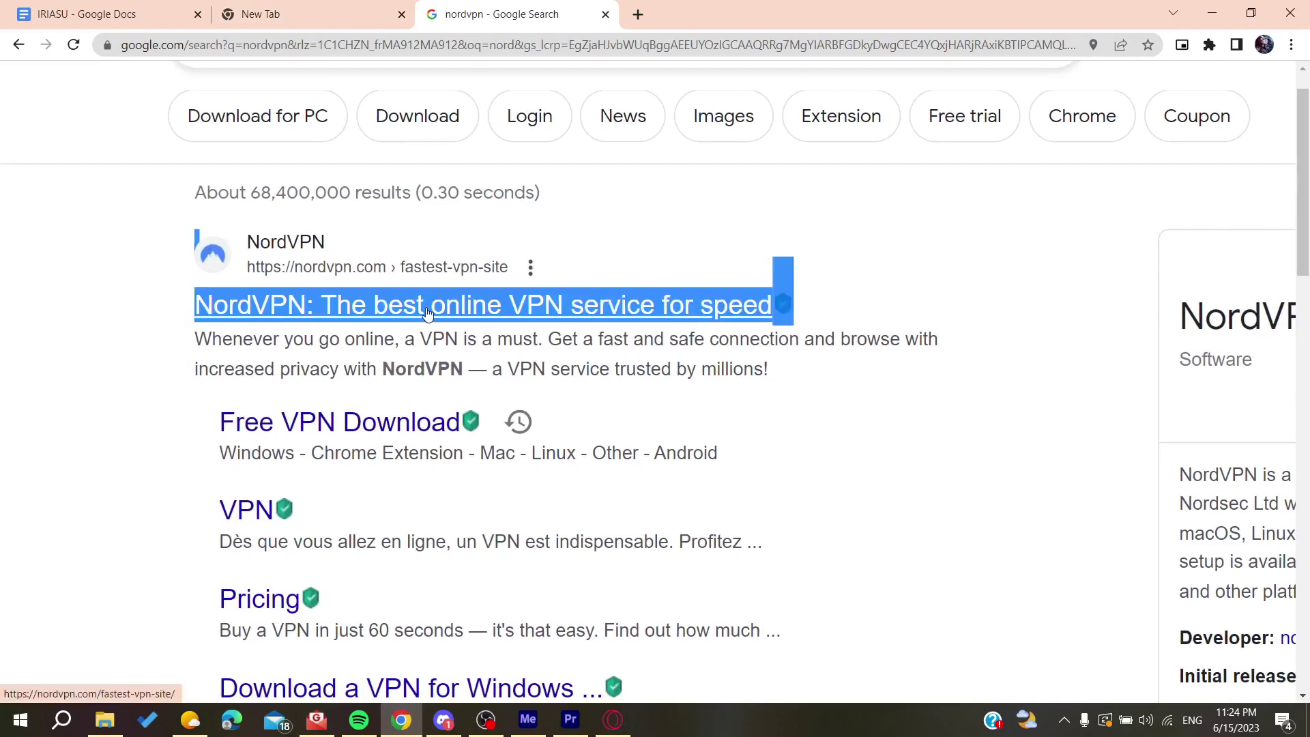
{"action": "scroll", "coordinate": [399, 304], "scroll_direction": "down", "scroll_amount": 3}
{"action": "left_click", "coordinate": [110, 296]}
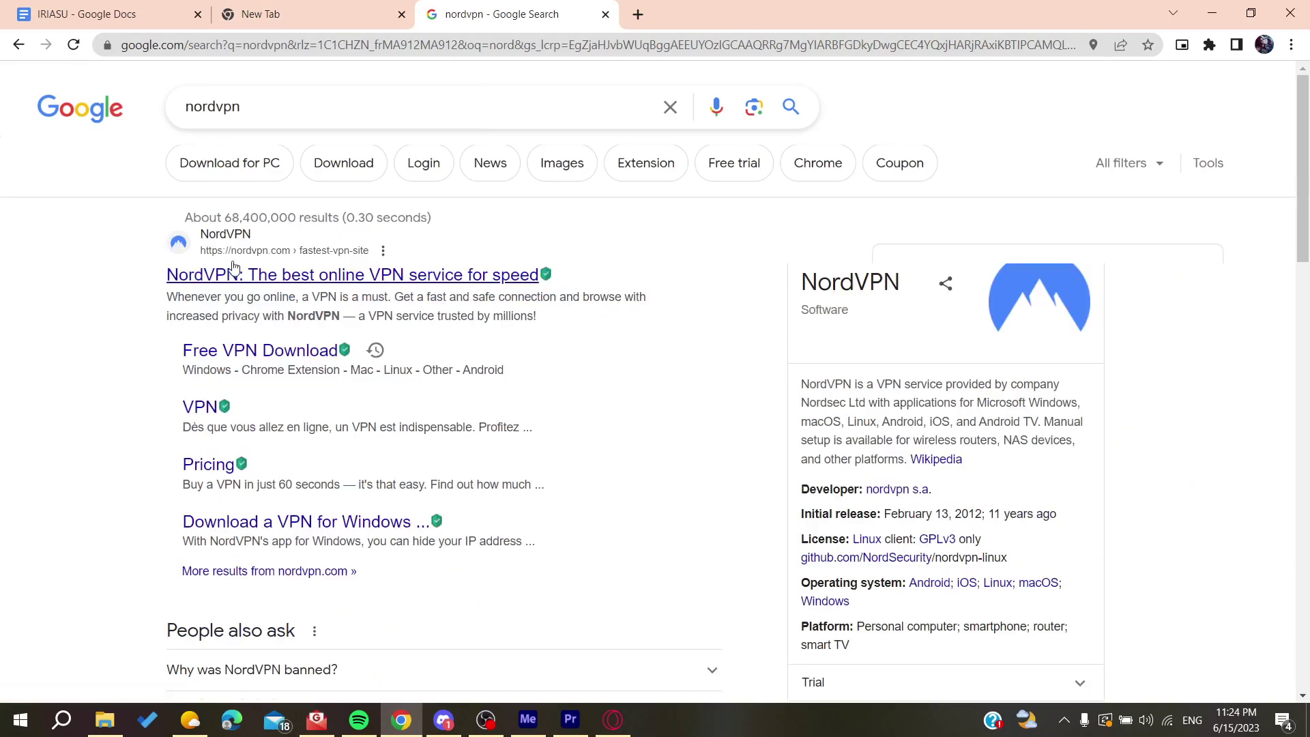
Open the official NordVPN site and start downloading the Windows app from the Download VPN page
{"action": "left_click", "coordinate": [272, 288]}
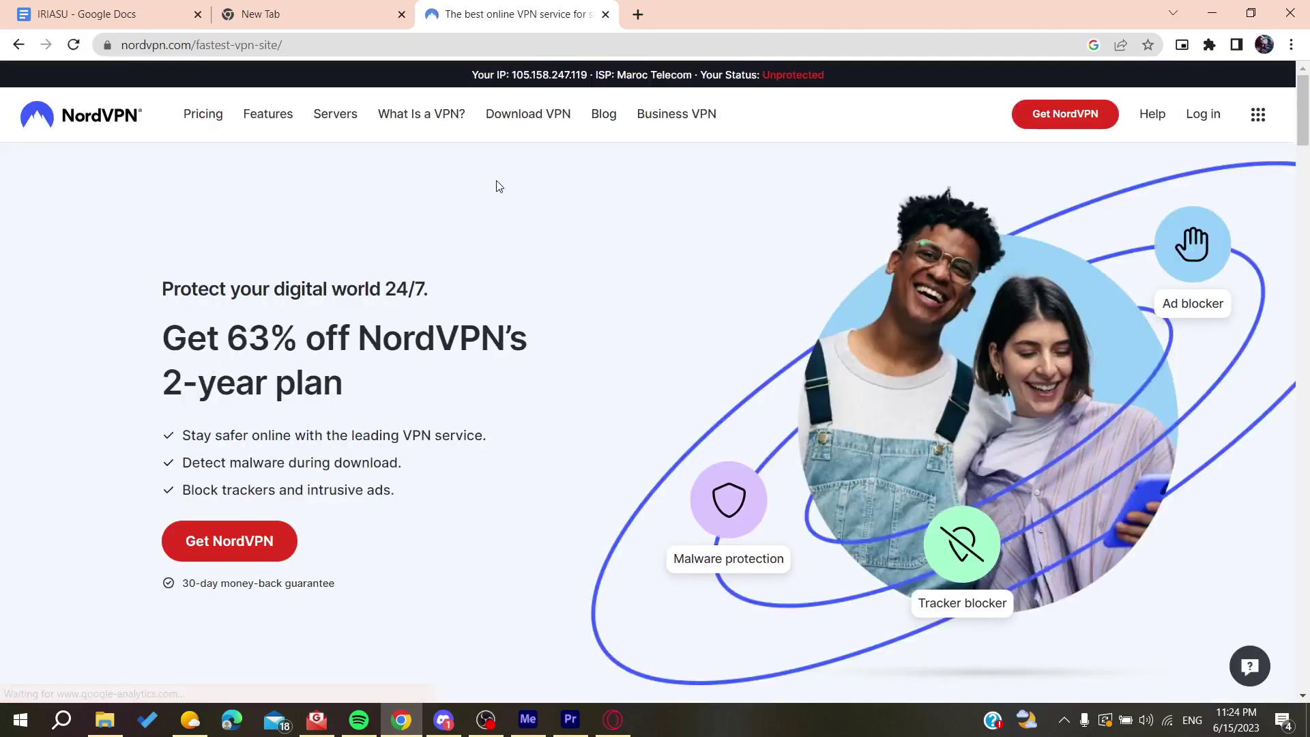
{"action": "left_click", "coordinate": [530, 119]}
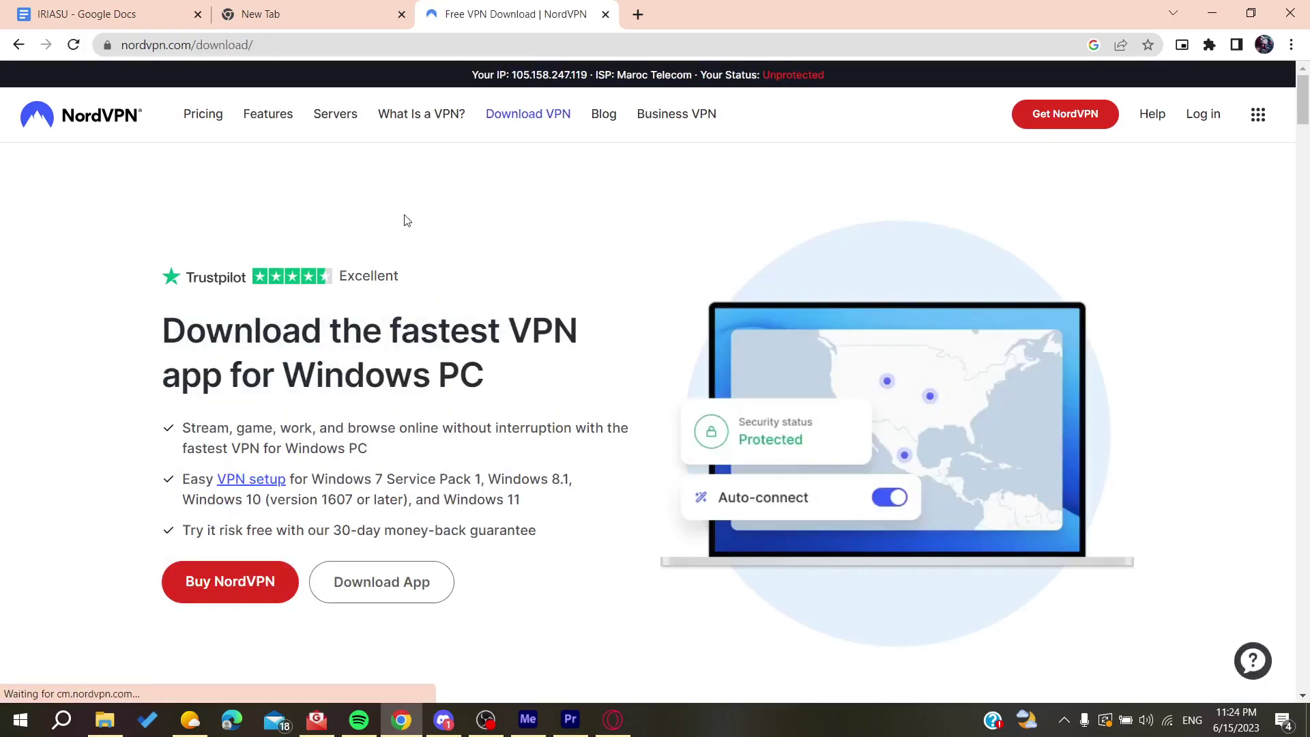
{"action": "scroll", "coordinate": [394, 409], "scroll_direction": "down", "scroll_amount": 1}
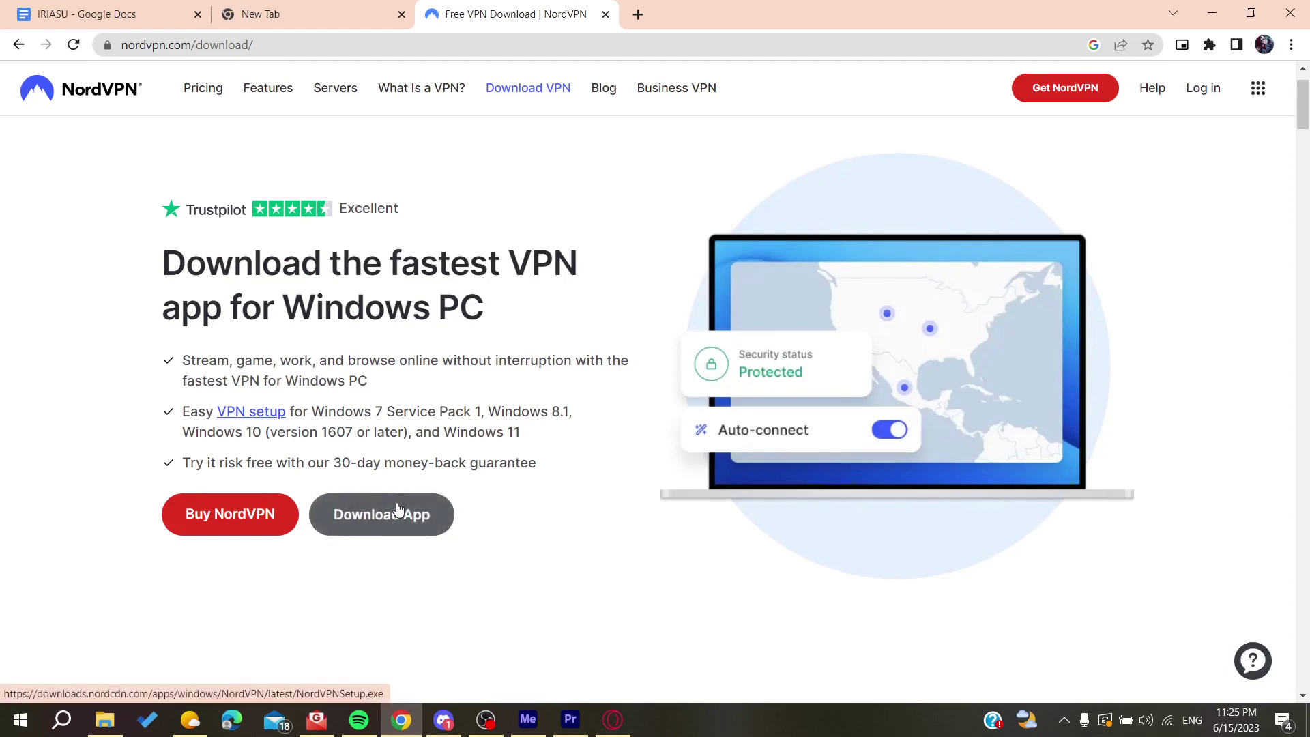
{"action": "left_click", "coordinate": [394, 512]}
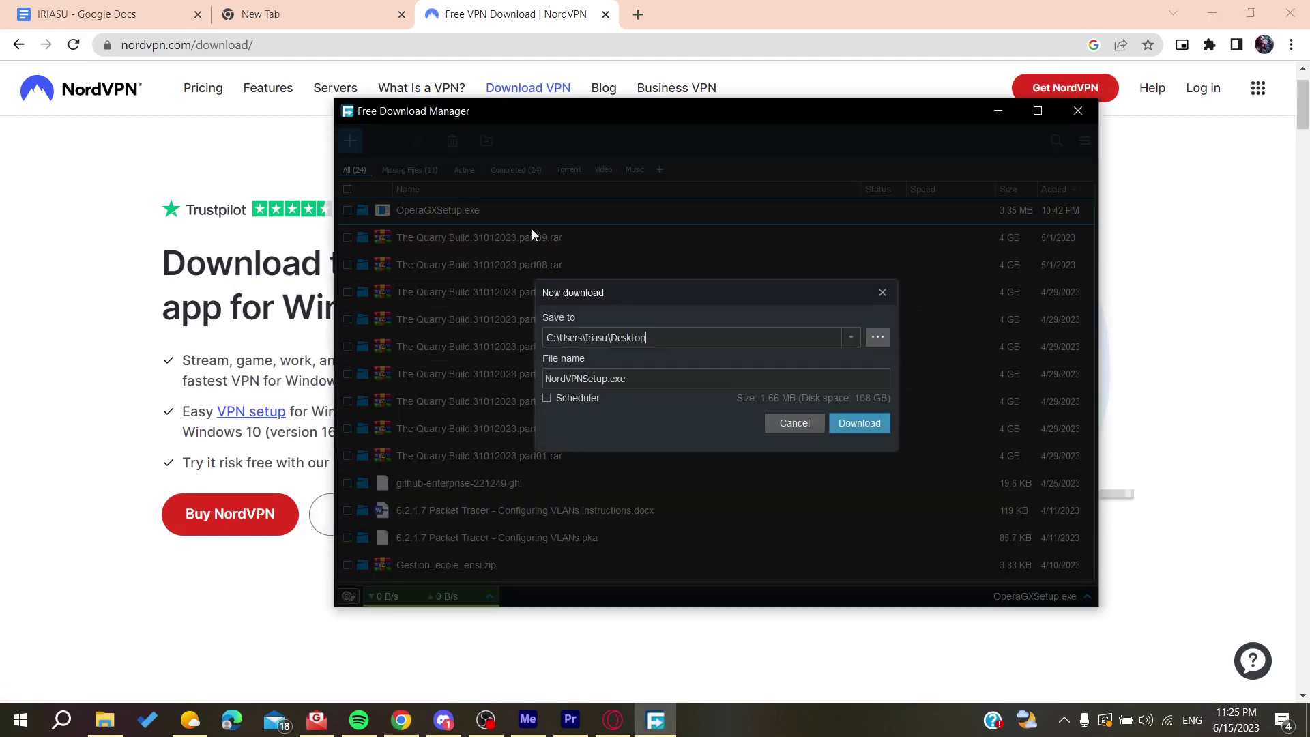
Save NordVPNSetup.exe to the Desktop in Free Download Manager
{"action": "left_click", "coordinate": [846, 426]}
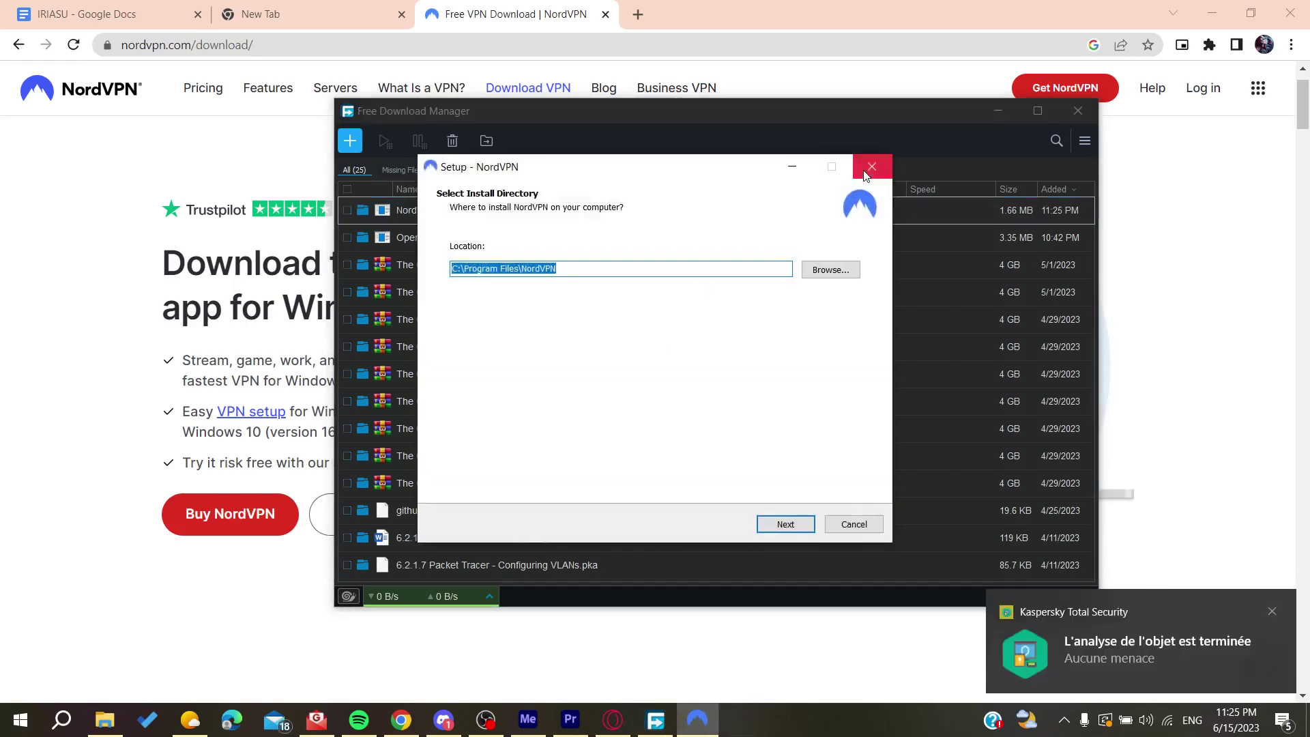
Install NordVPN to the default location with only a desktop shortcut and no browser extension
{"action": "left_click", "coordinate": [997, 111]}
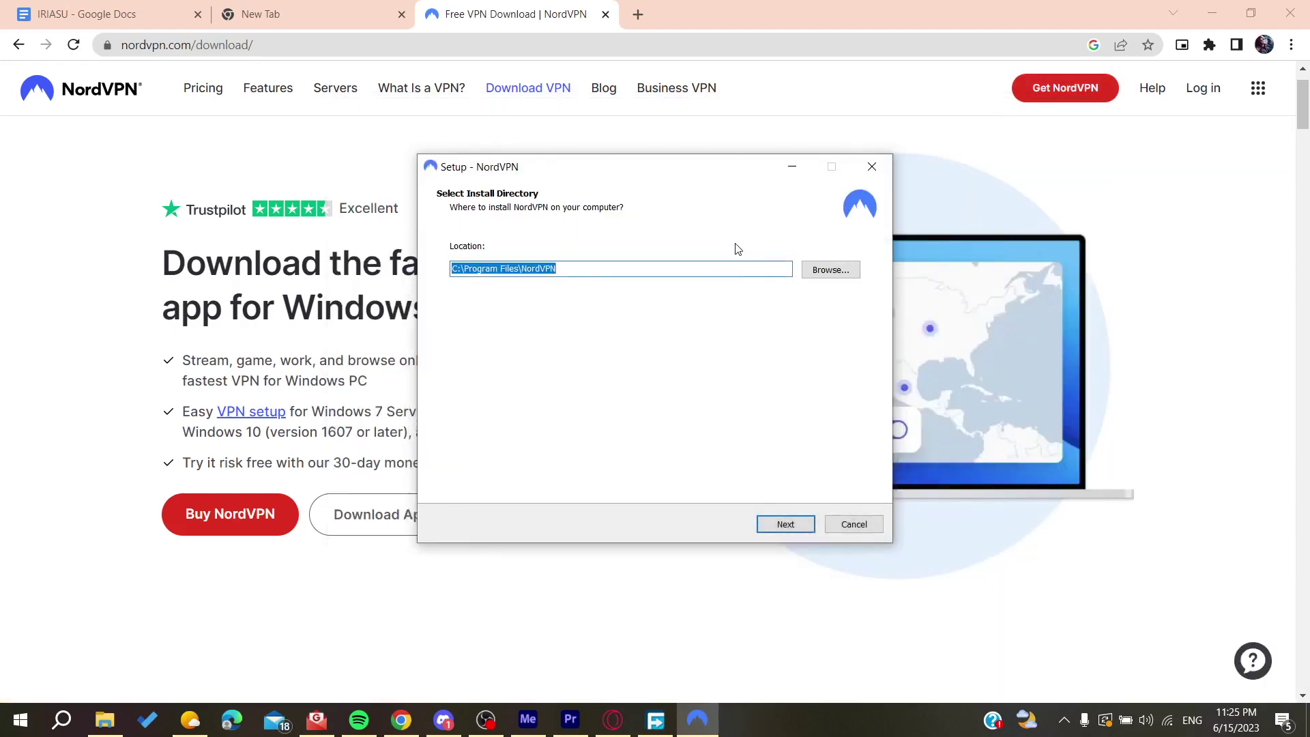
{"action": "left_click", "coordinate": [773, 528]}
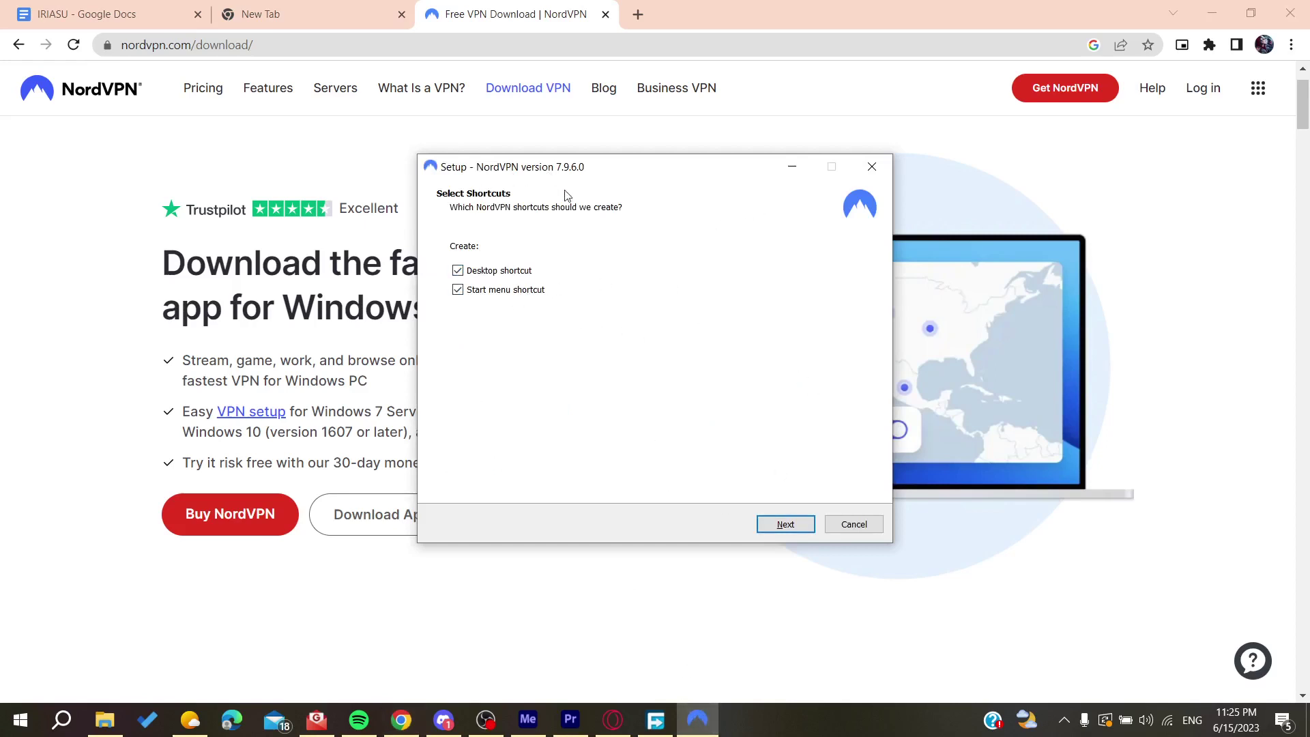
{"action": "left_click", "coordinate": [459, 291]}
{"action": "left_click", "coordinate": [768, 524]}
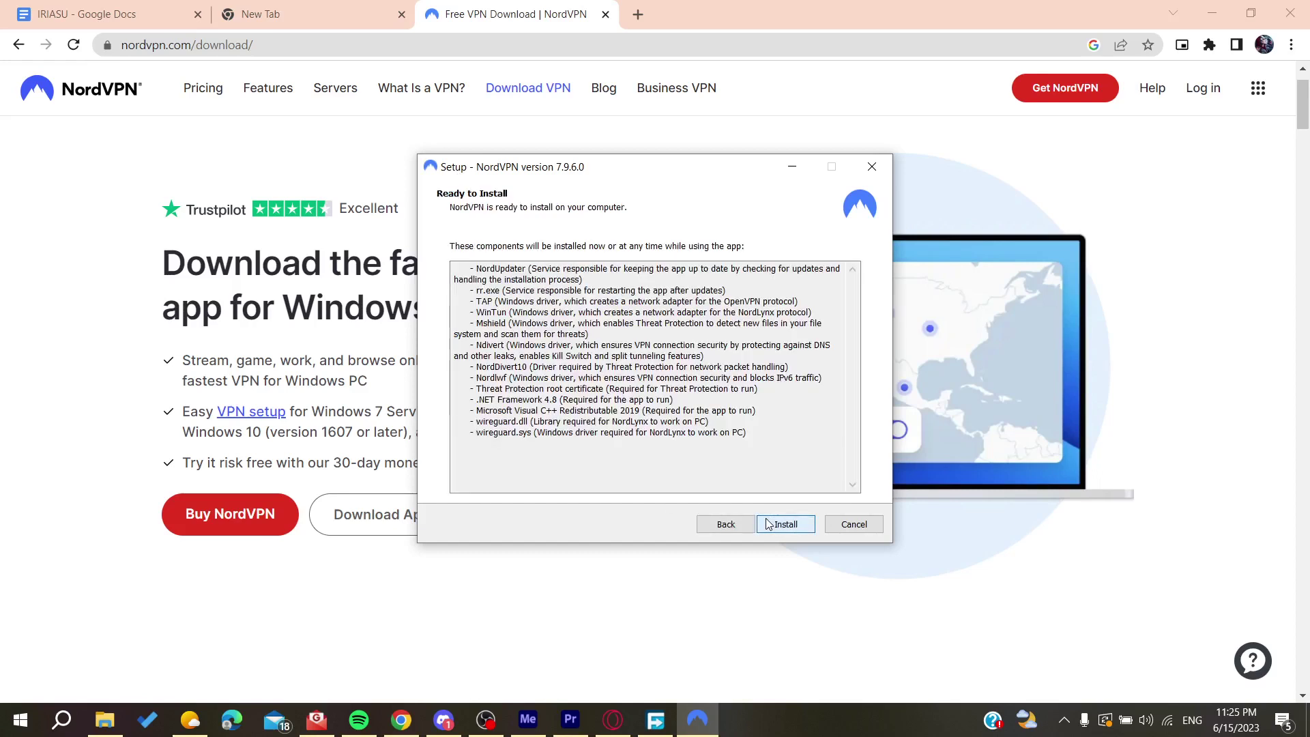
{"action": "left_click", "coordinate": [765, 521]}
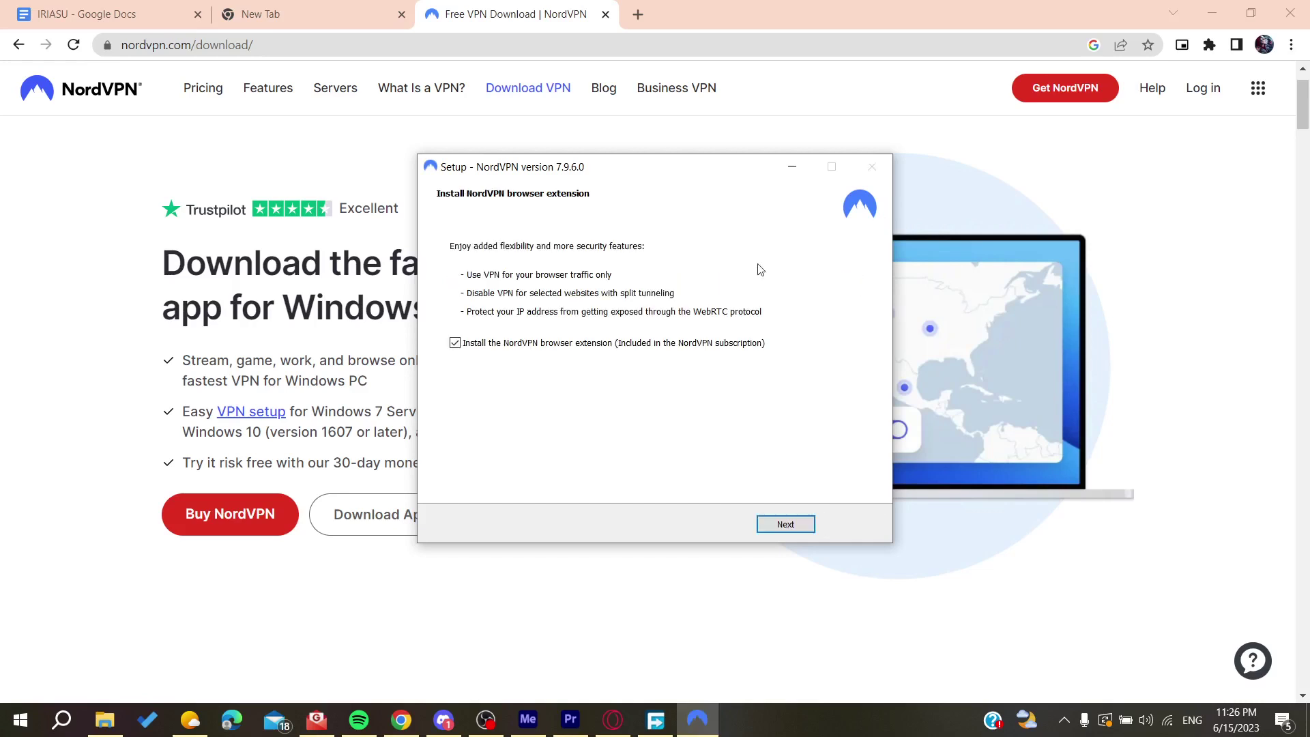
{"action": "left_click", "coordinate": [502, 348]}
{"action": "left_click", "coordinate": [786, 525]}
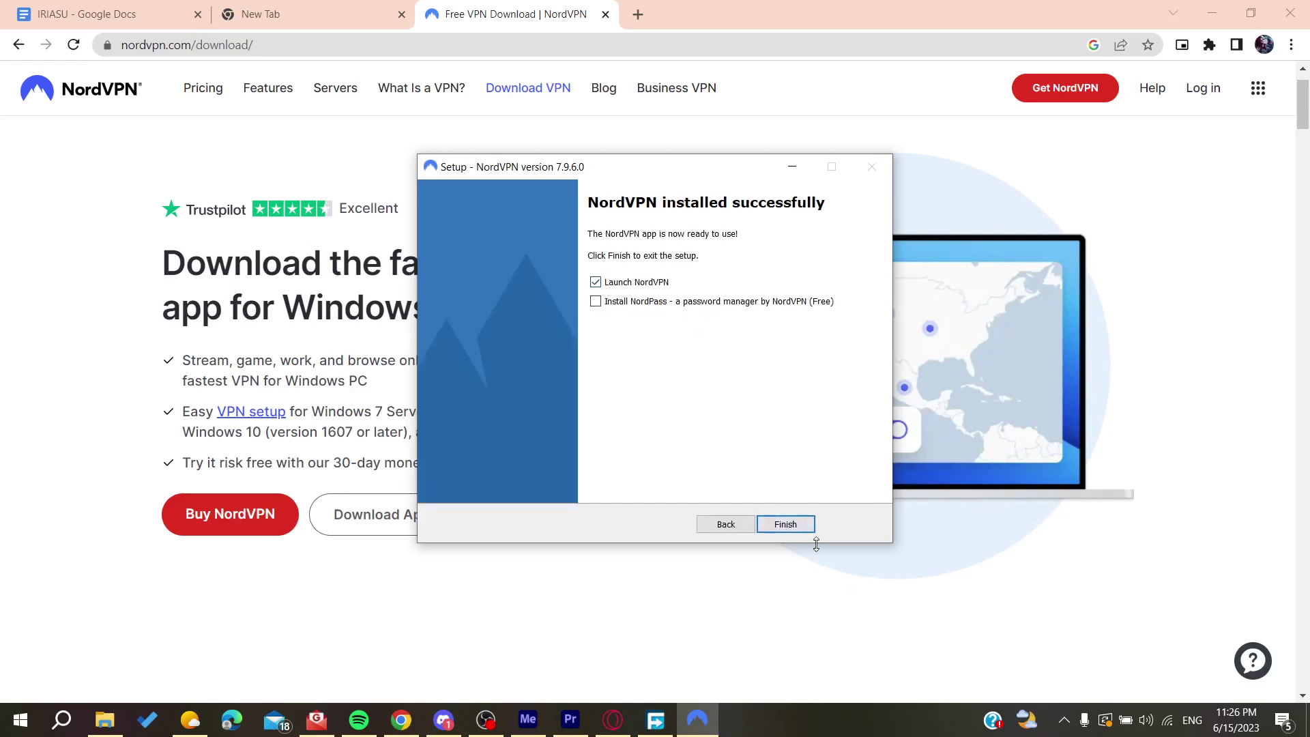
Finish setup, log in through the browser with 'Always use this app', and maximize NordVPN
{"action": "left_click", "coordinate": [802, 529]}
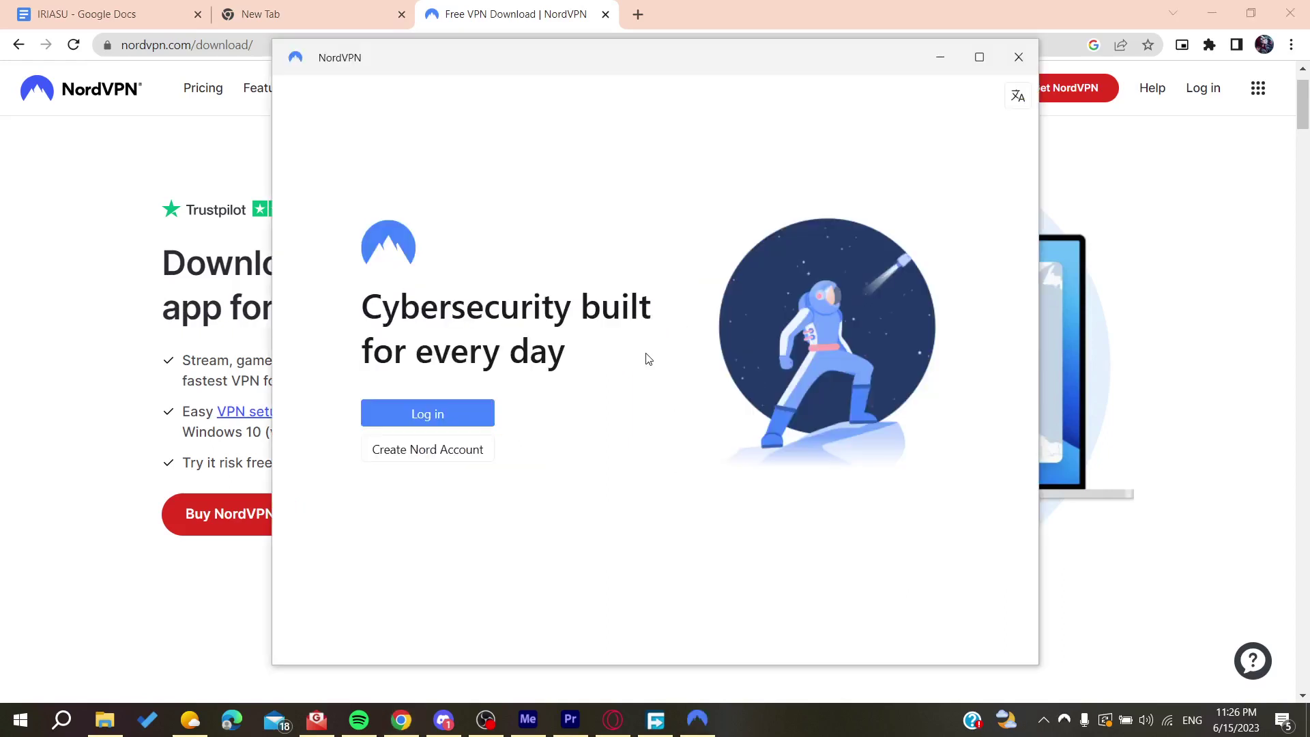
{"action": "left_click", "coordinate": [438, 416]}
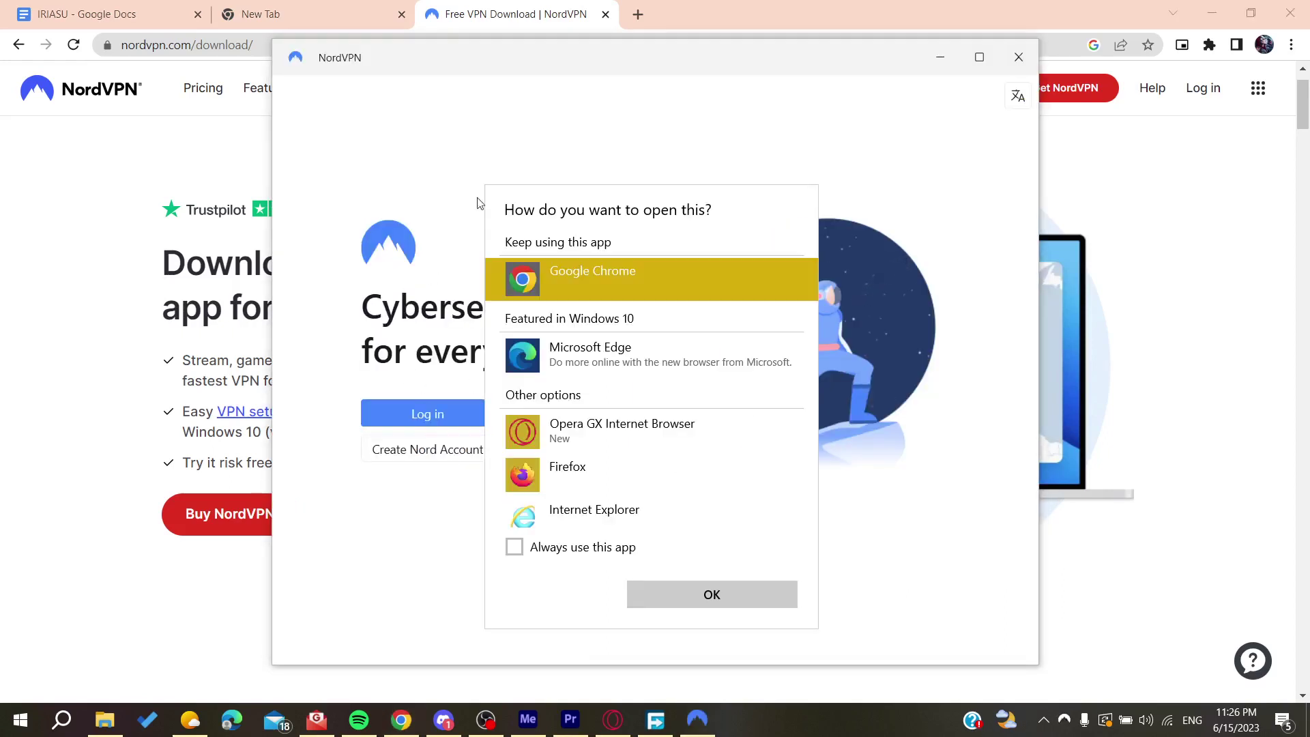
{"action": "left_click", "coordinate": [389, 529]}
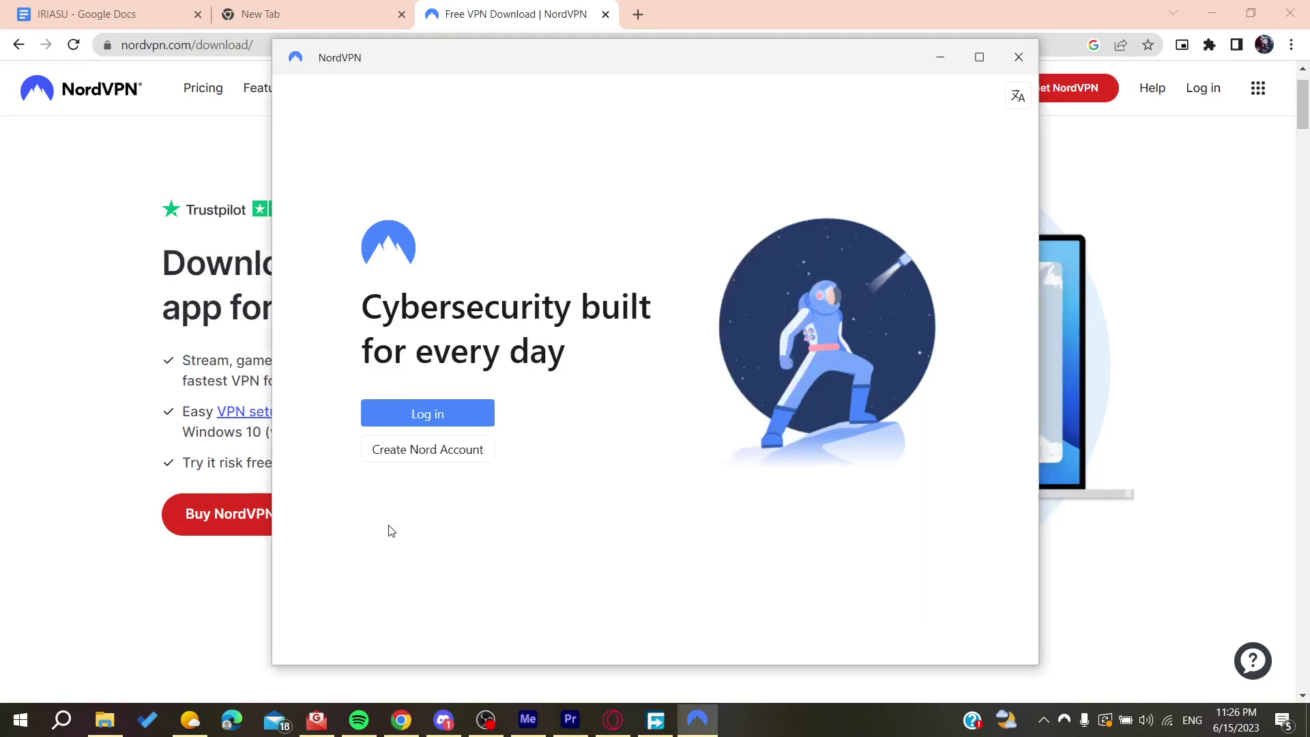
{"action": "left_click", "coordinate": [481, 448]}
{"action": "left_click", "coordinate": [514, 546]}
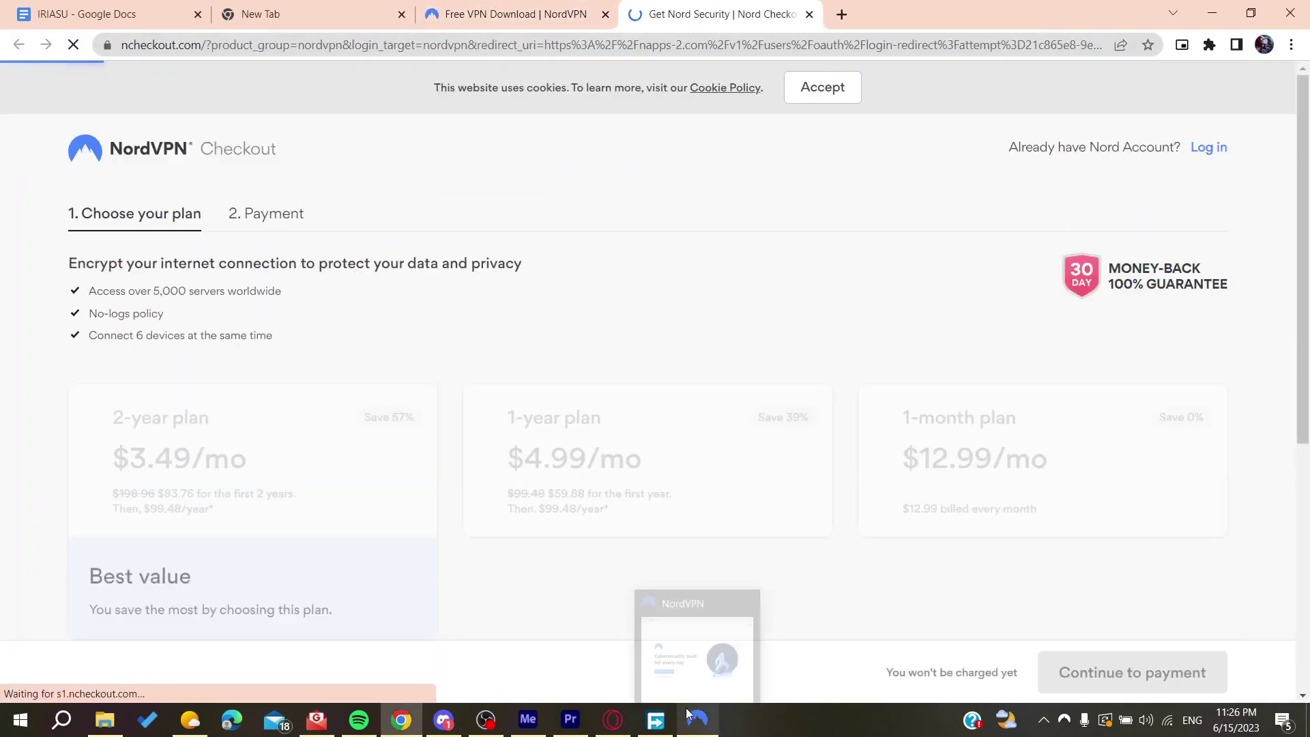
{"action": "left_click", "coordinate": [689, 717]}
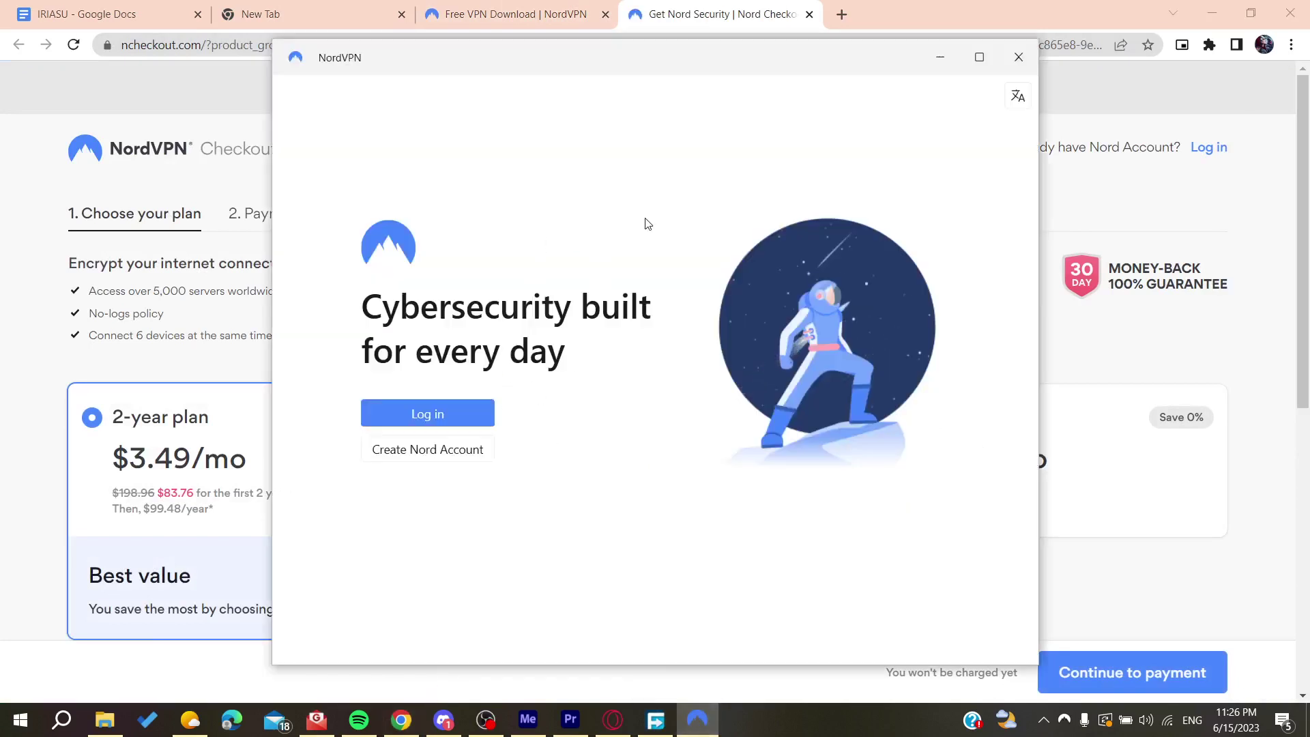
{"action": "left_click", "coordinate": [978, 57]}
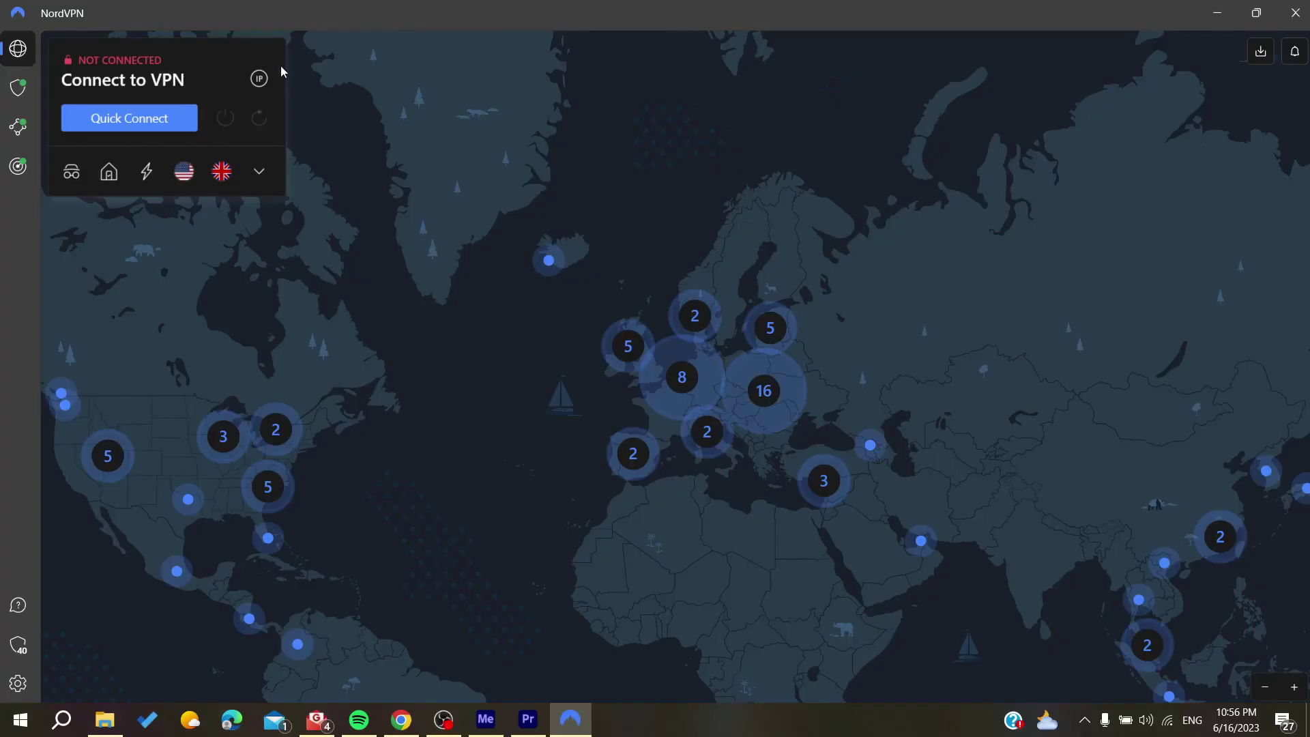
Quick Connect to Netherlands #837, disconnect again, and open the Threat Protection page
{"action": "left_click", "coordinate": [117, 108]}
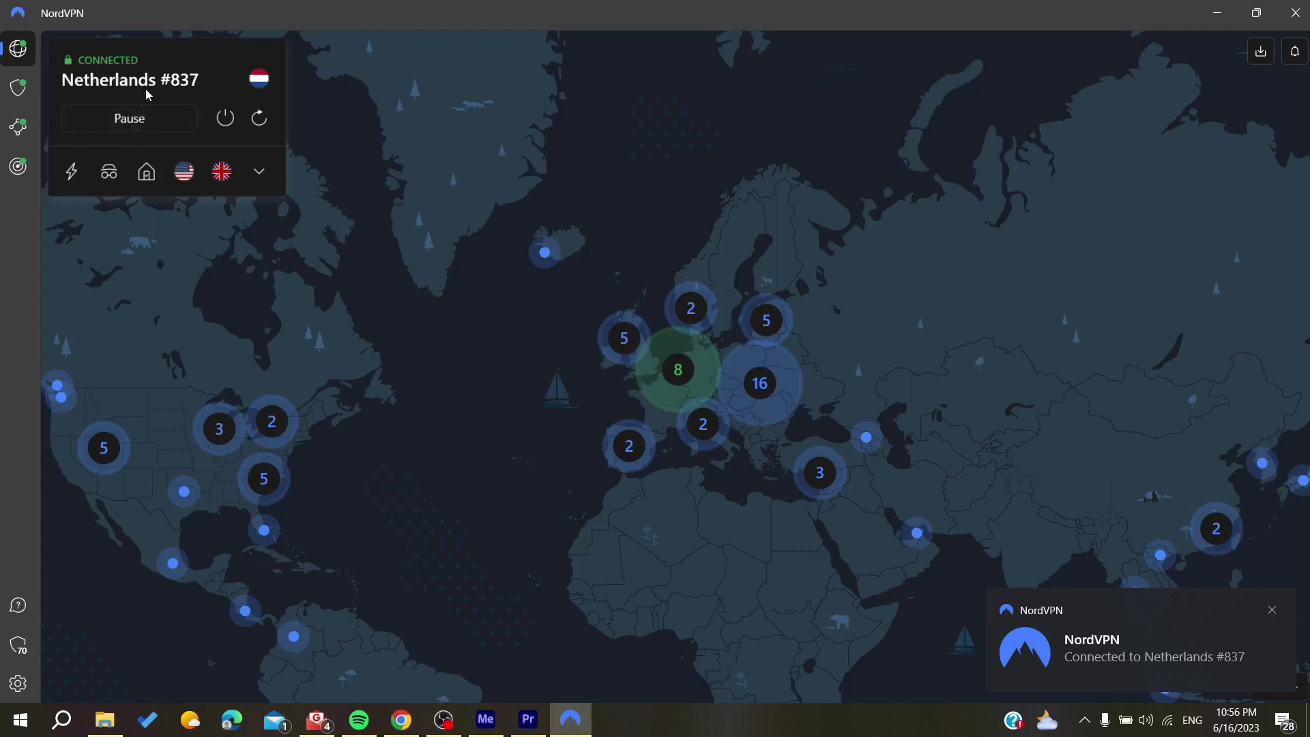
{"action": "left_click", "coordinate": [222, 121]}
{"action": "left_click", "coordinate": [17, 90]}
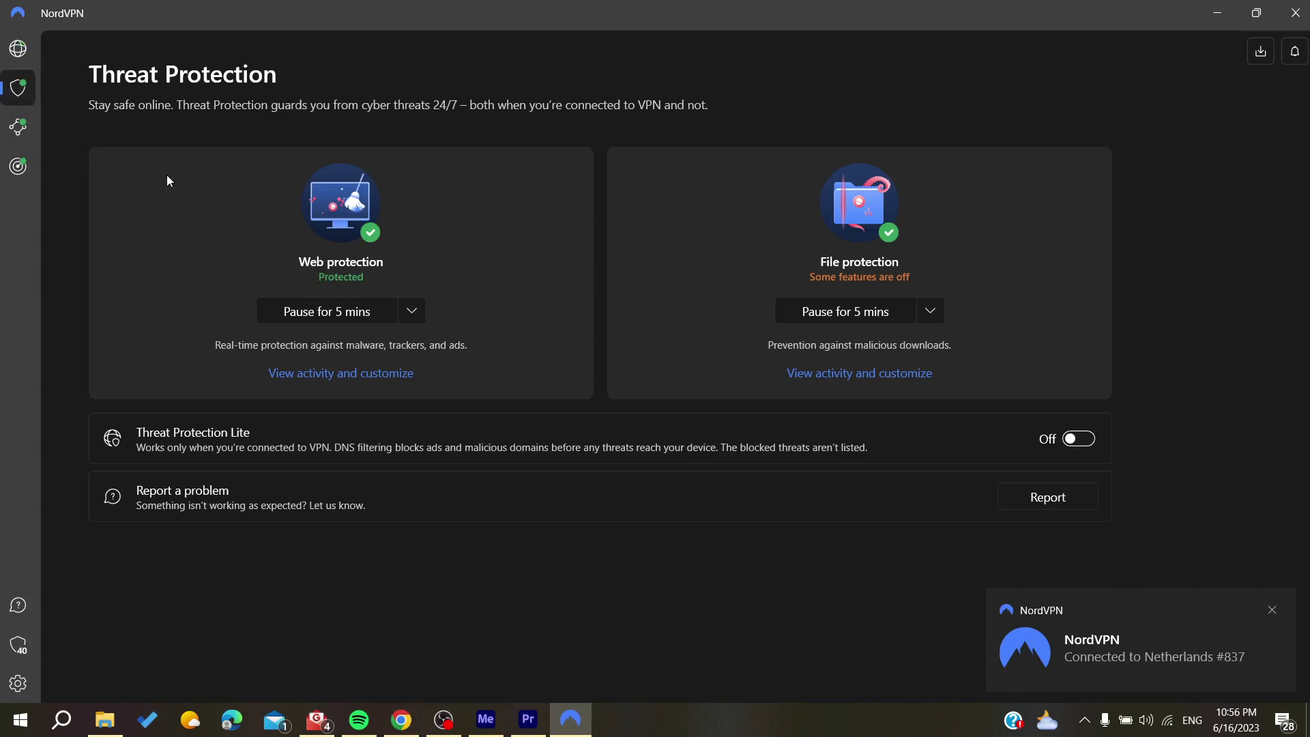
Toggle Dark Web Monitor off, then open the Settings page via the bottom-left gear
{"action": "left_click", "coordinate": [21, 128]}
{"action": "left_click", "coordinate": [23, 164]}
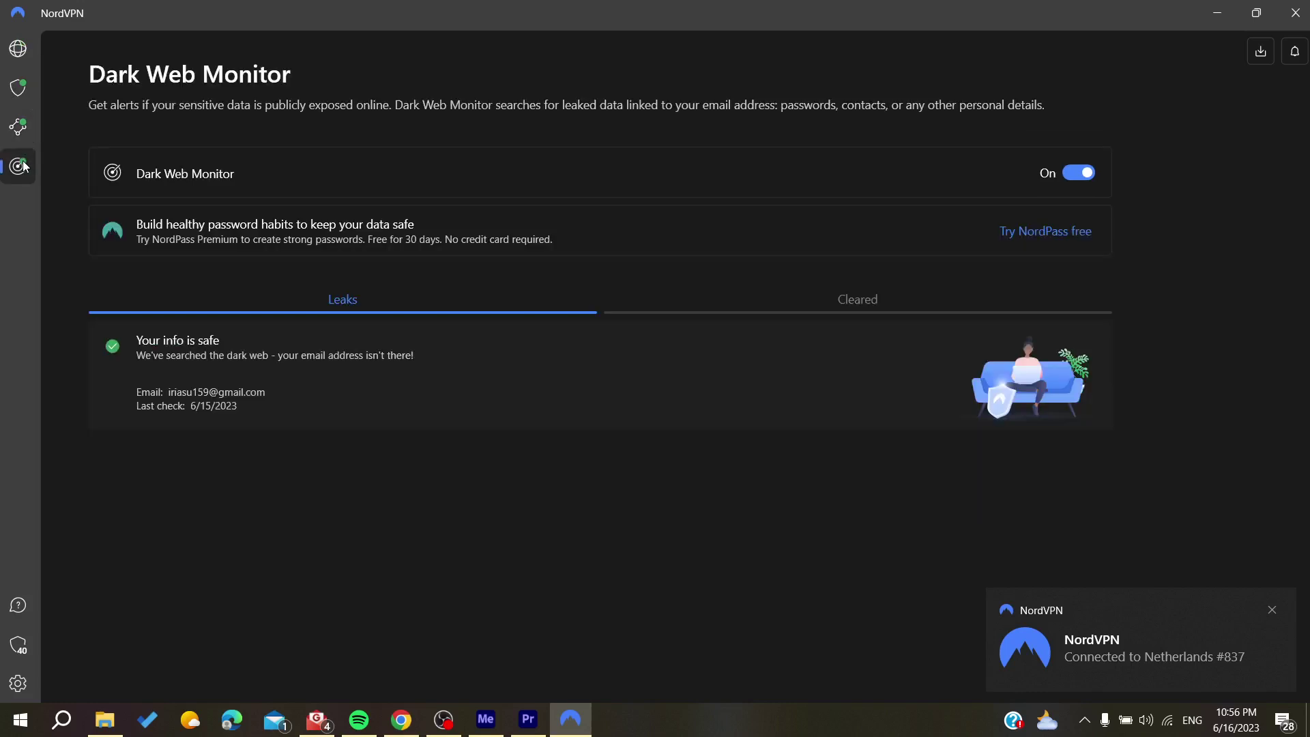
{"action": "left_click", "coordinate": [1078, 173]}
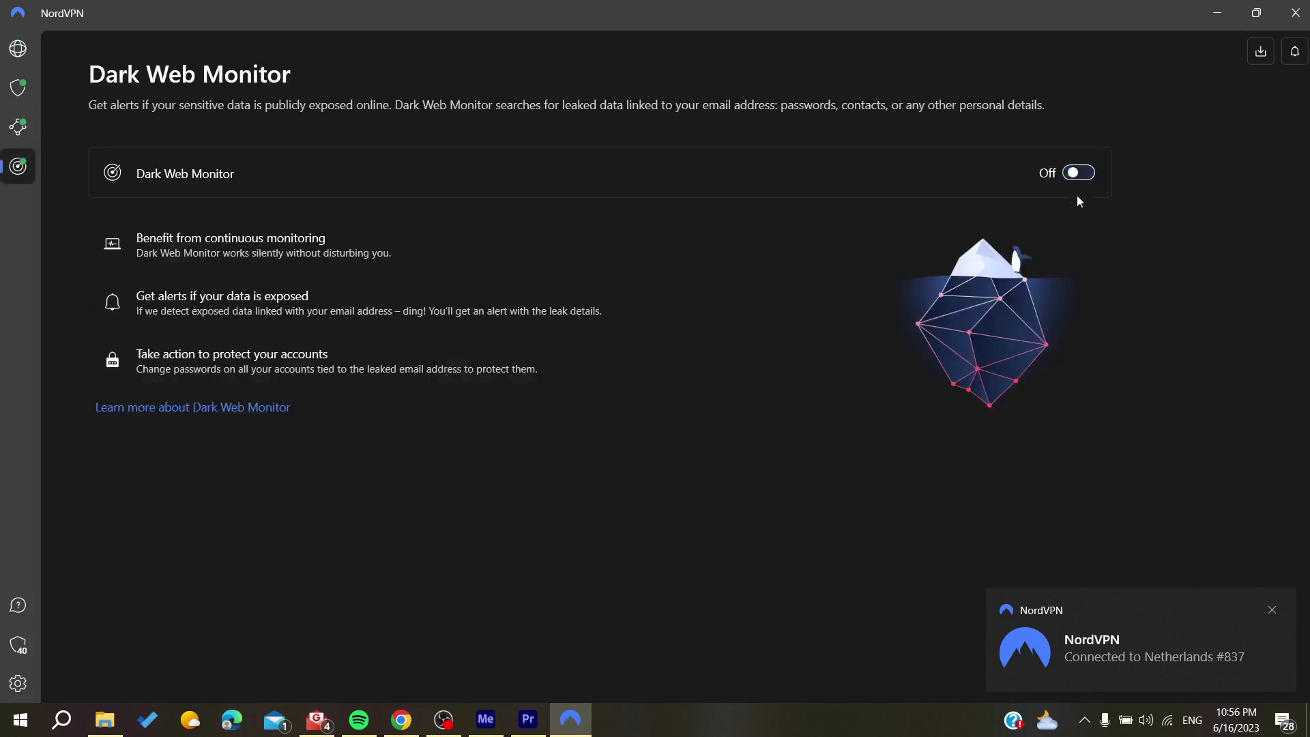
{"action": "left_click", "coordinate": [1079, 173]}
{"action": "left_click", "coordinate": [18, 126]}
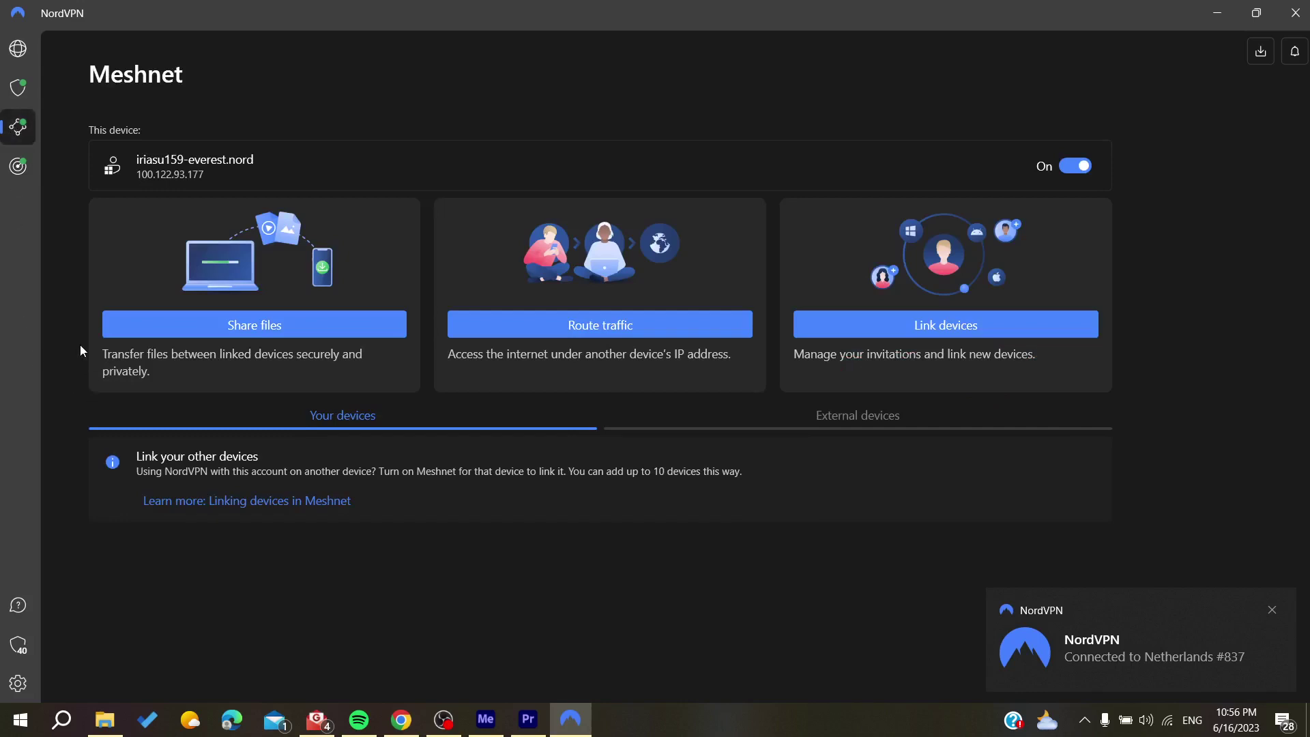
{"action": "left_click", "coordinate": [13, 691]}
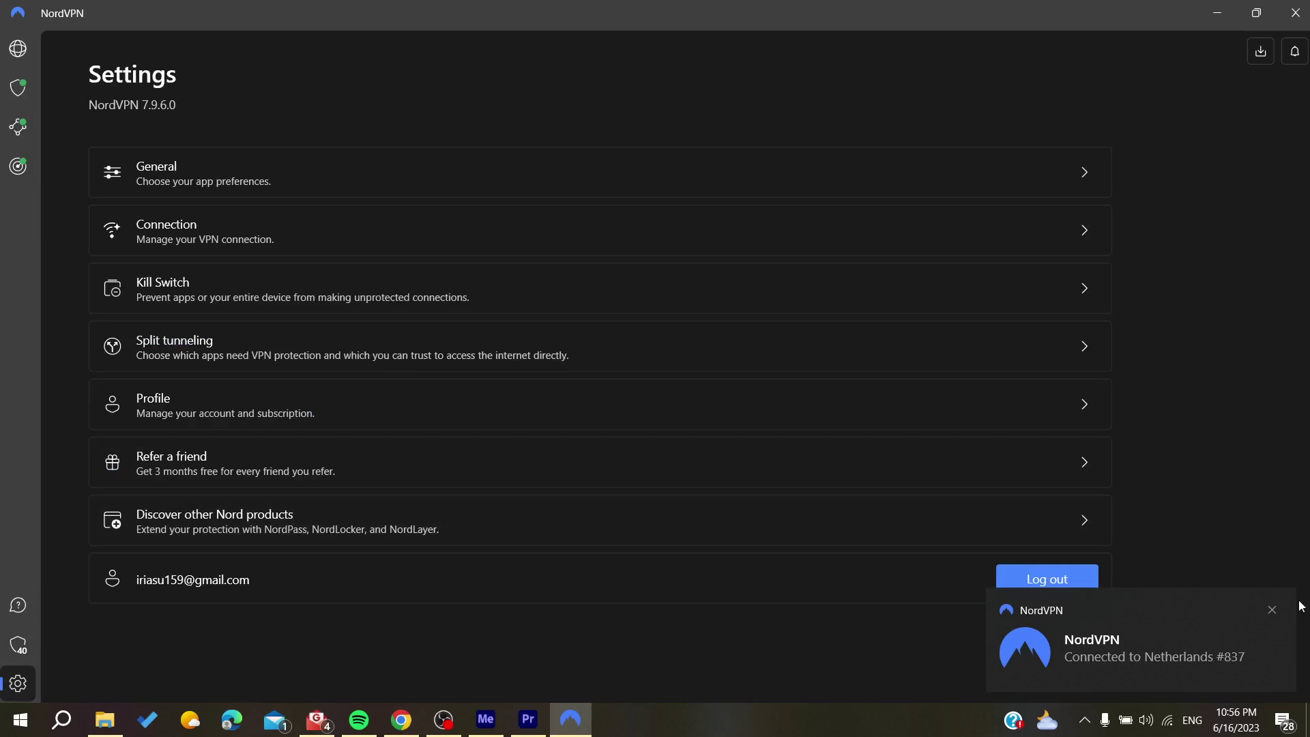
Close the 'connected' and 'disconnected' NordVPN notification toasts
{"action": "left_click", "coordinate": [1272, 610]}
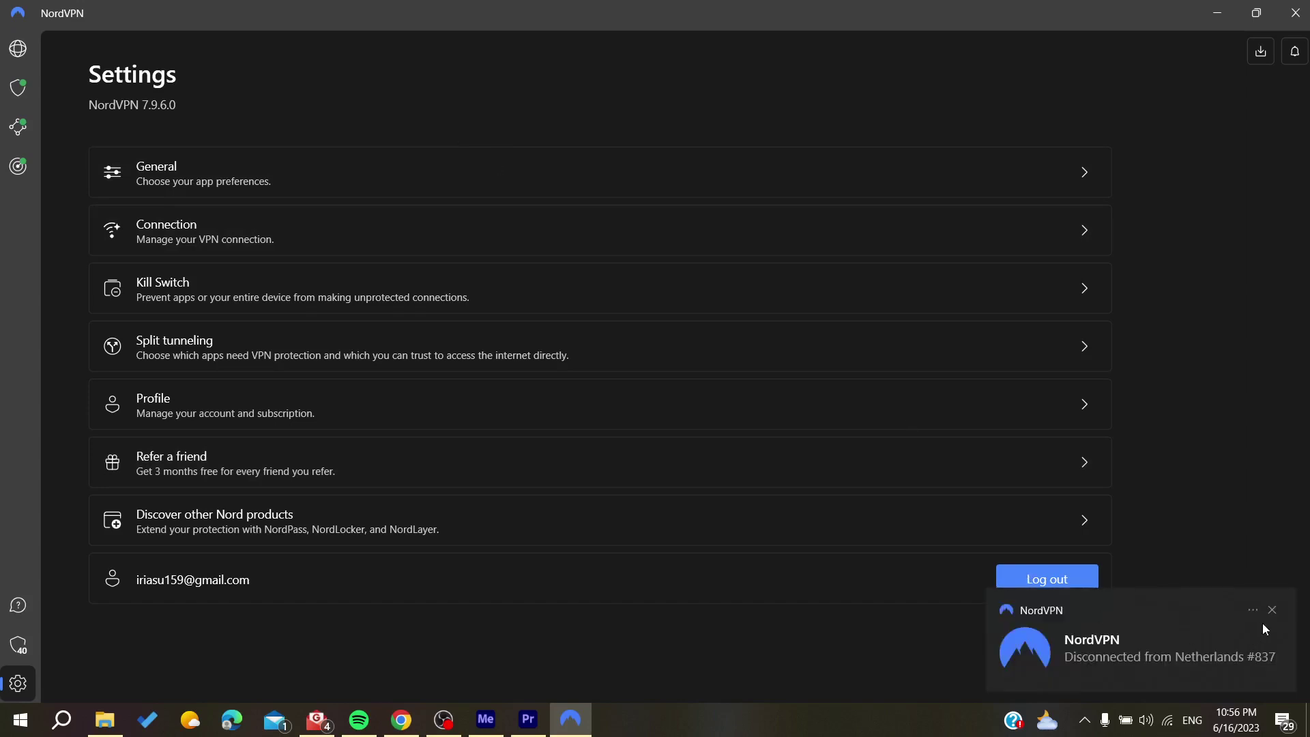
{"action": "left_click", "coordinate": [1270, 613]}
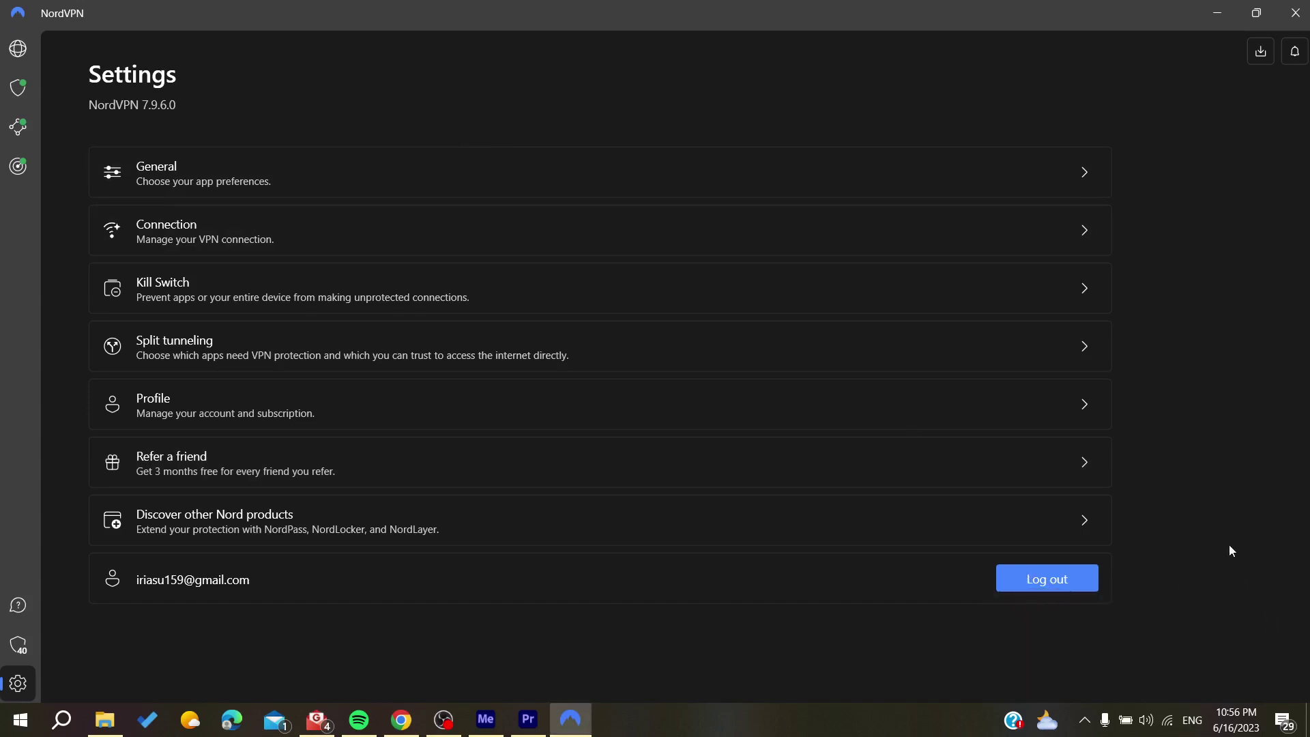